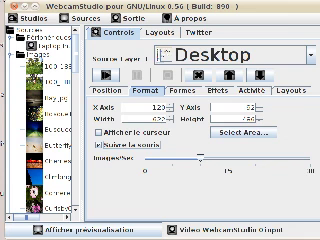
Step: Enable 'Afficher le curseur' for the Desktop capture and browse the Images and Videos nodes
left_click(98, 131)
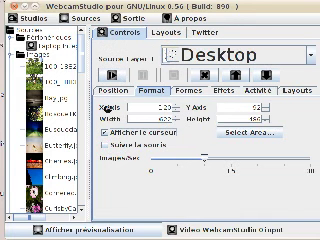
scroll(40, 120, "right", 2)
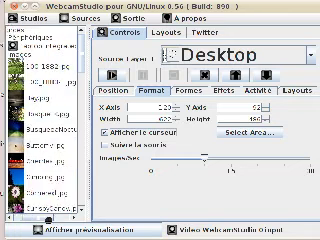
scroll(40, 120, "left", 2)
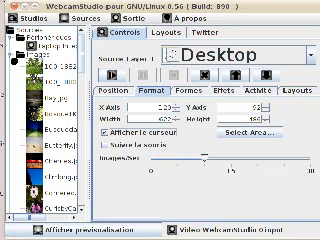
left_click(15, 52)
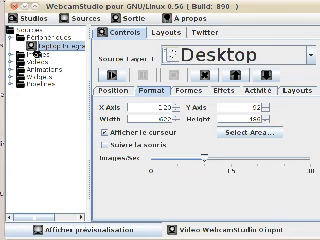
left_click(14, 54)
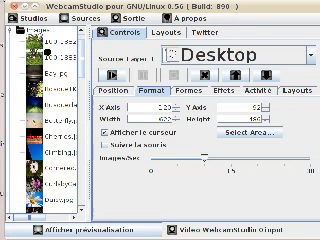
left_click(16, 33)
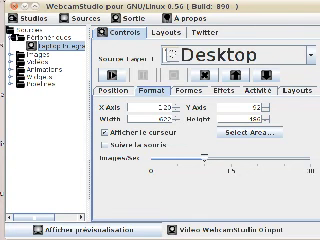
left_click(14, 61)
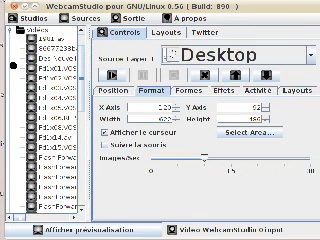
left_click(12, 31)
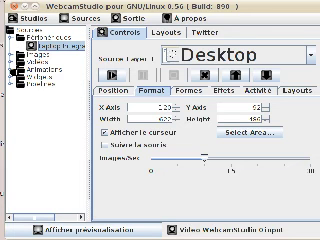
Step: Expand and collapse the Animations, Widgets and Pipelines nodes in the source tree
left_click(14, 69)
left_click(24, 78)
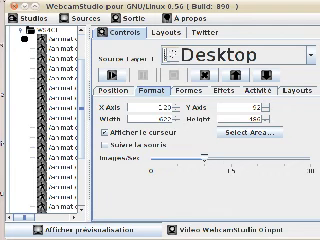
left_click(28, 32)
left_click(46, 84)
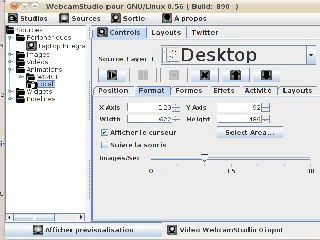
left_click(21, 92)
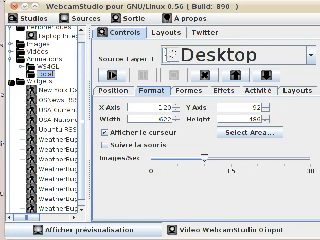
left_click(21, 95)
left_click(21, 100)
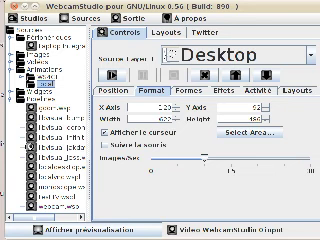
left_click(21, 100)
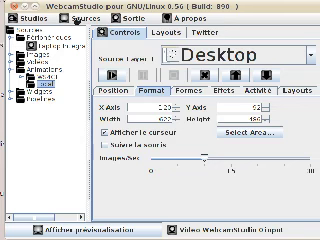
Step: Open and close the Sources menu without adding anything, then review the source-layer list
left_click(78, 20)
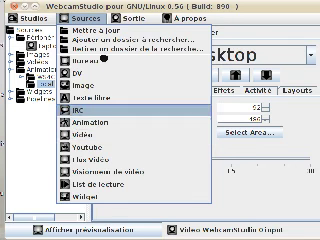
left_click(78, 17)
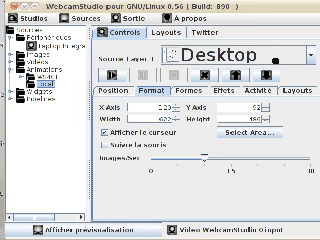
left_click(240, 56)
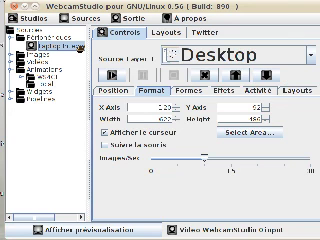
Step: Add the Laptop Integrated webcam as a layer and size it to 160 by 120
left_click(55, 45)
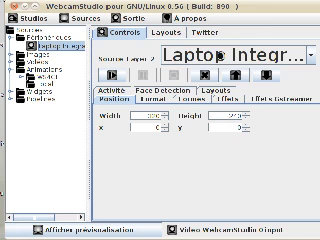
left_click(220, 58)
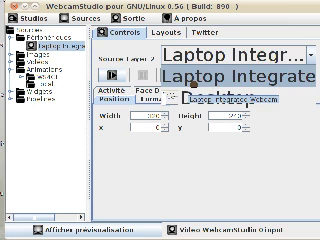
left_click(215, 78)
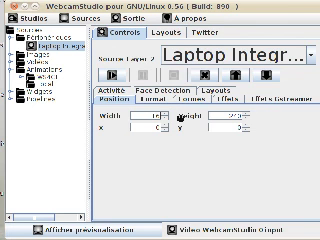
left_click(225, 116)
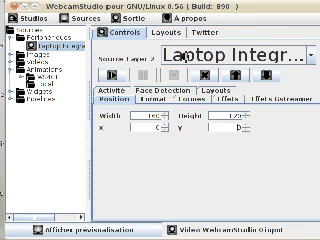
Step: Start the Laptop Integrated webcam playing and check the layer order in the source combo
left_click(112, 75)
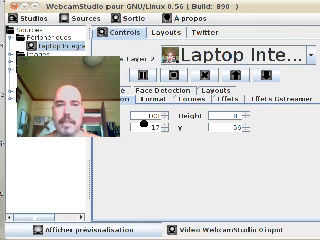
left_click(252, 57)
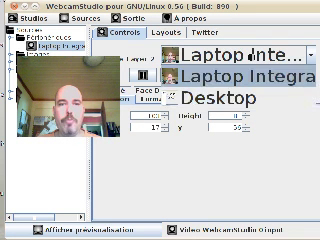